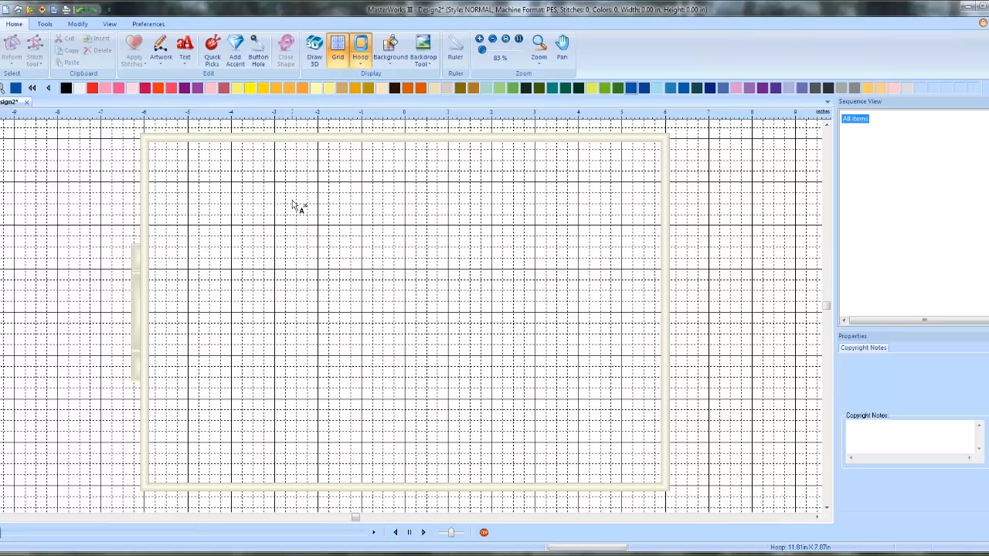
Insert the custom artwork shape named snowflake into the hoop
left_click(170, 62)
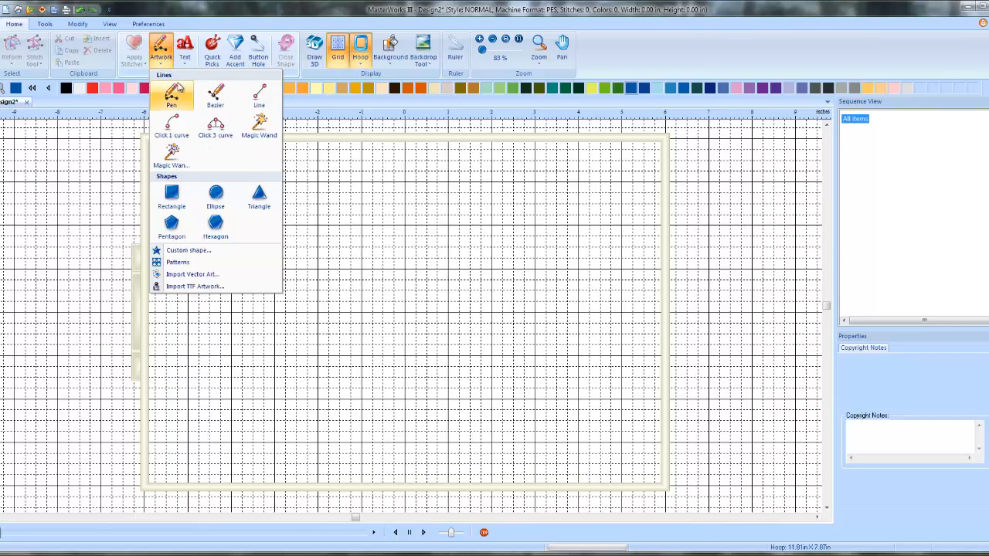
left_click(199, 255)
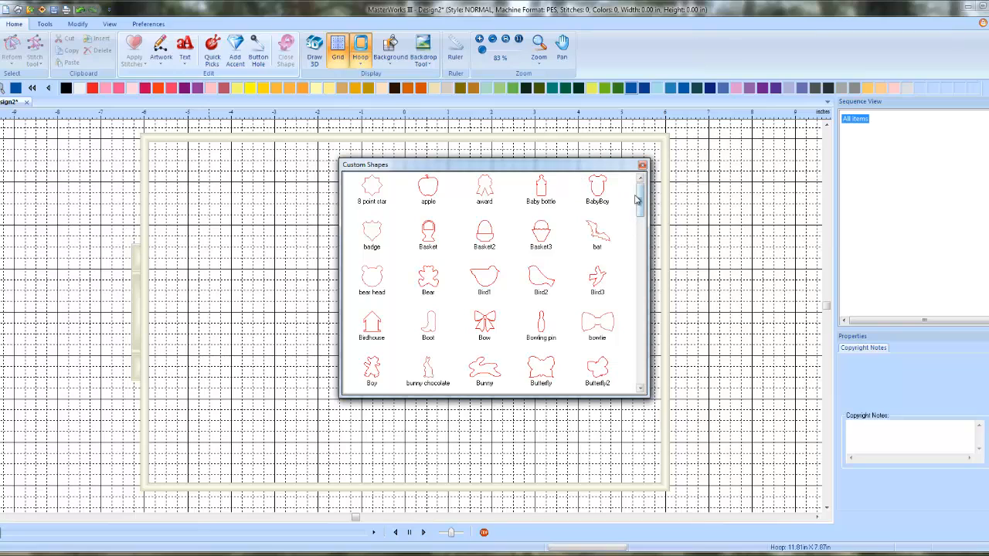
left_click_drag(640, 201, 626, 349)
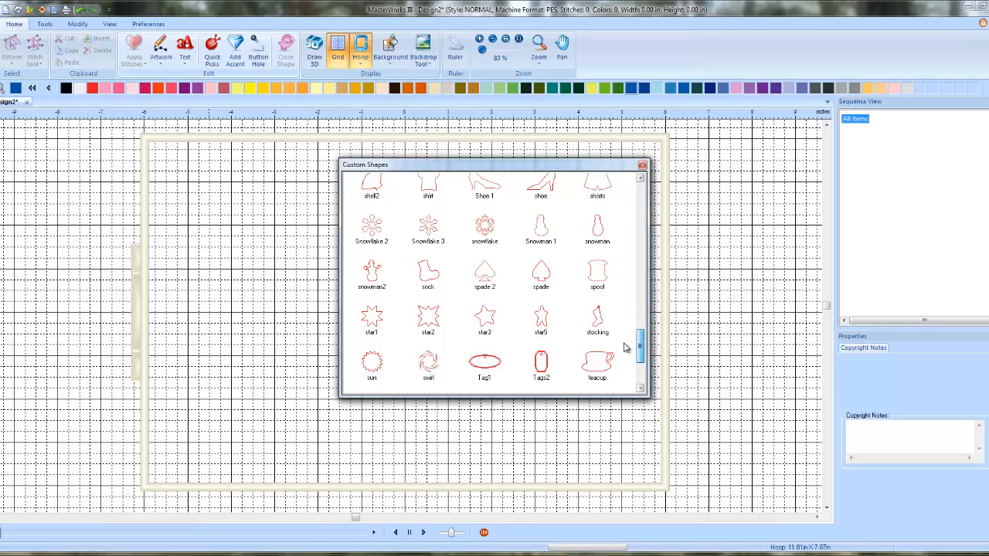
double_click(487, 230)
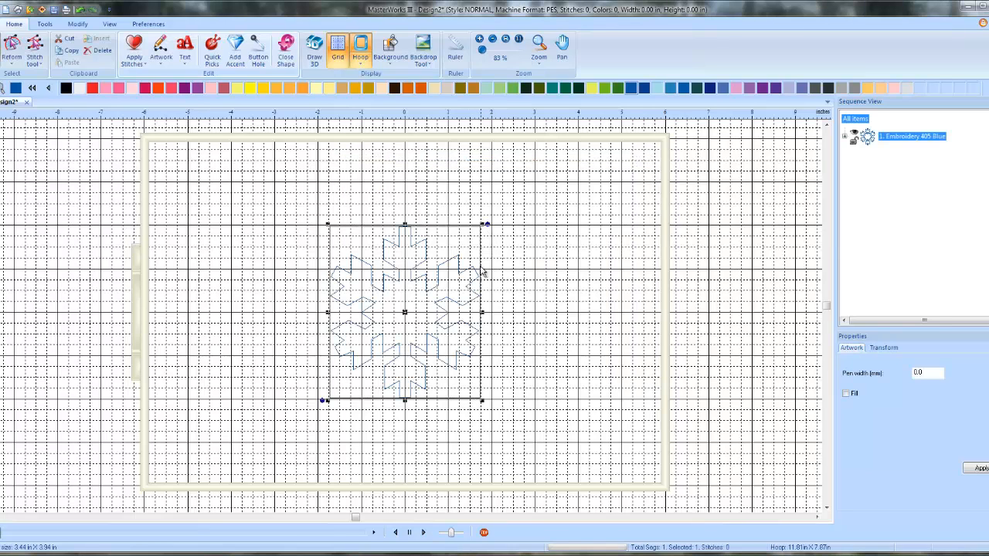
Reposition the snowflake outline near the hoop's center and enlarge it proportionally to about 5.92 × 6.78 in
left_click_drag(437, 293, 398, 326)
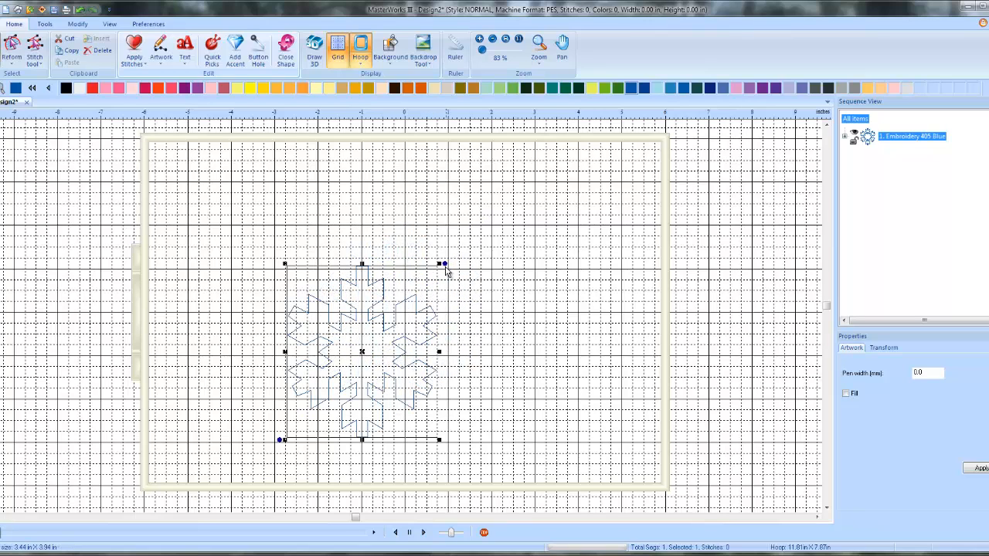
left_click_drag(442, 266, 480, 240)
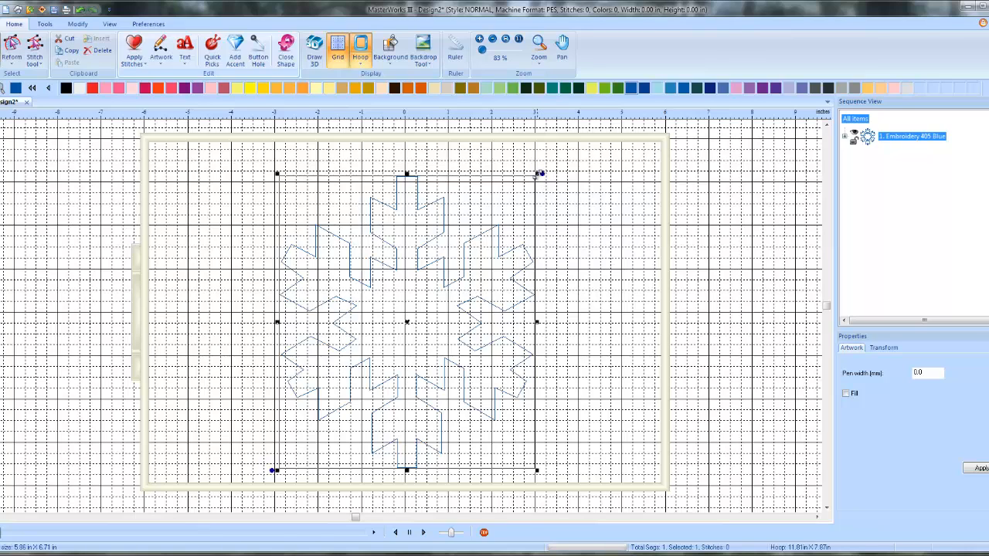
left_click_drag(539, 175, 544, 210)
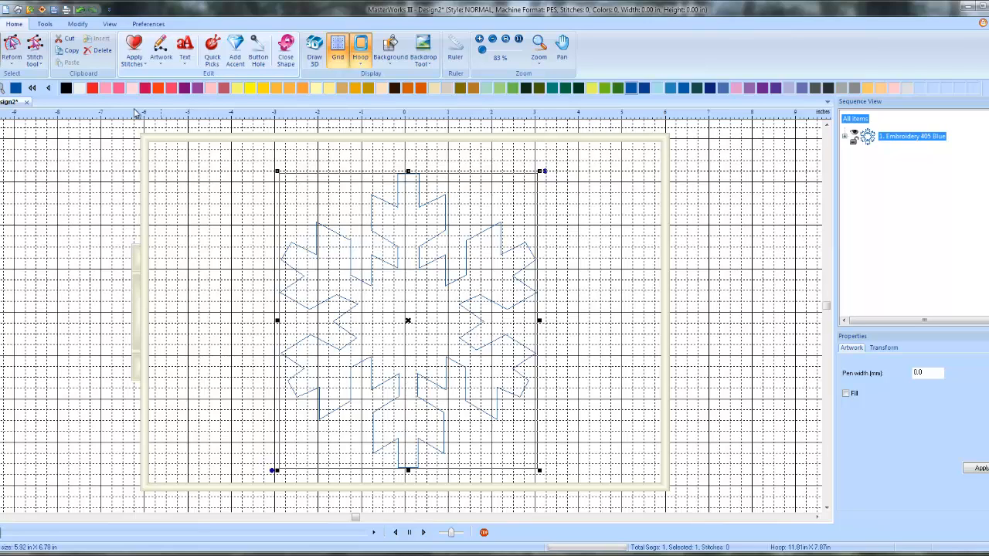
Copy the snowflake artwork, paste two duplicates over the original, and check each of the stacked items individually
left_click(70, 51)
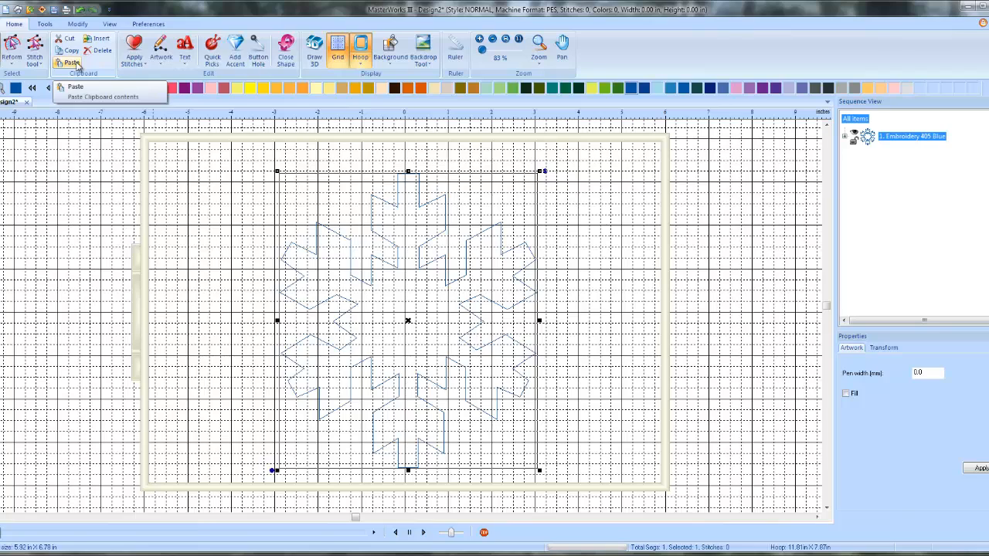
left_click(75, 65)
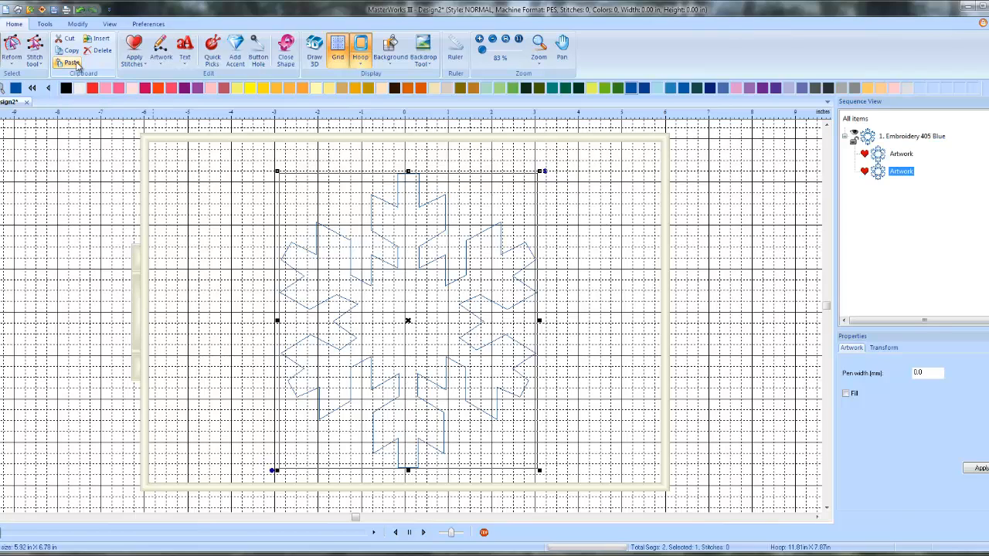
left_click(72, 65)
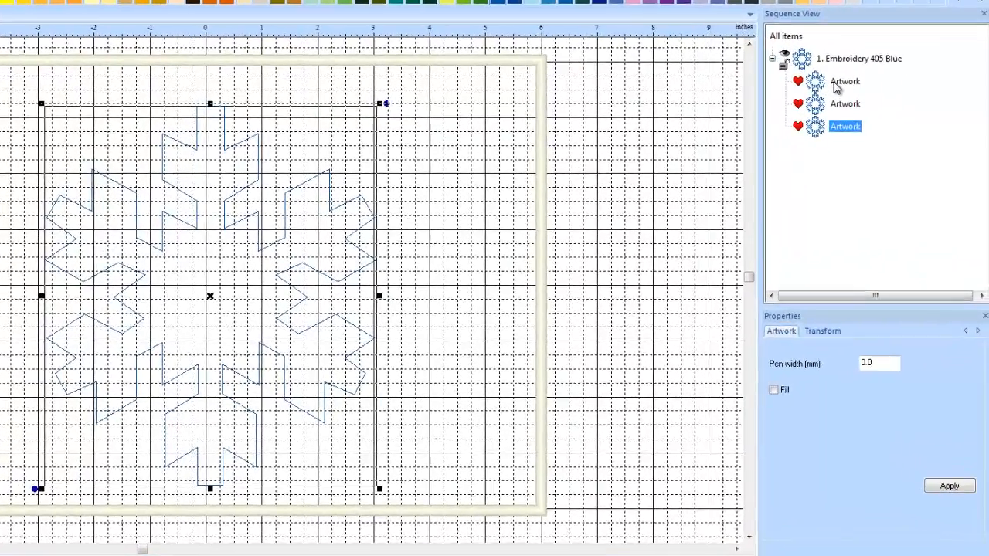
left_click(840, 83)
left_click(843, 105)
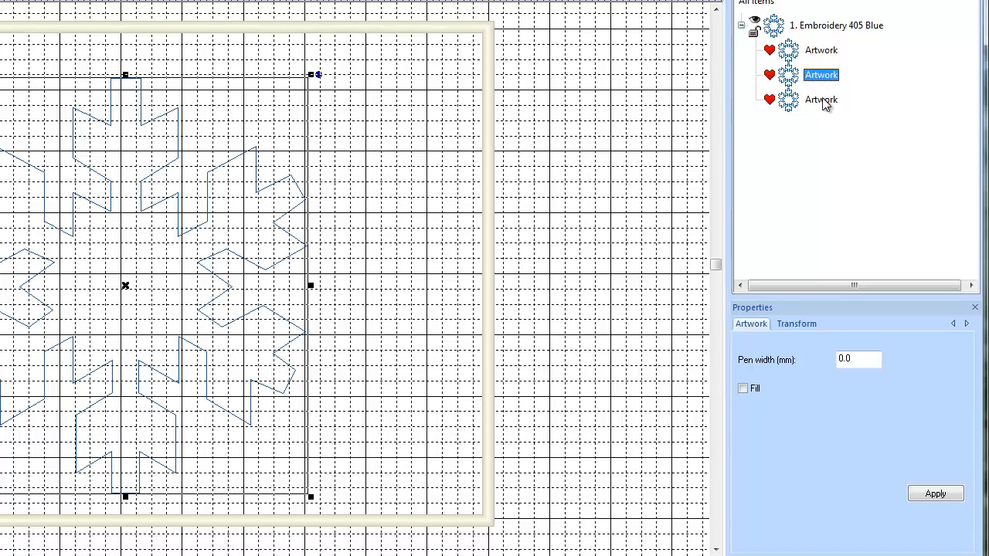
left_click(844, 128)
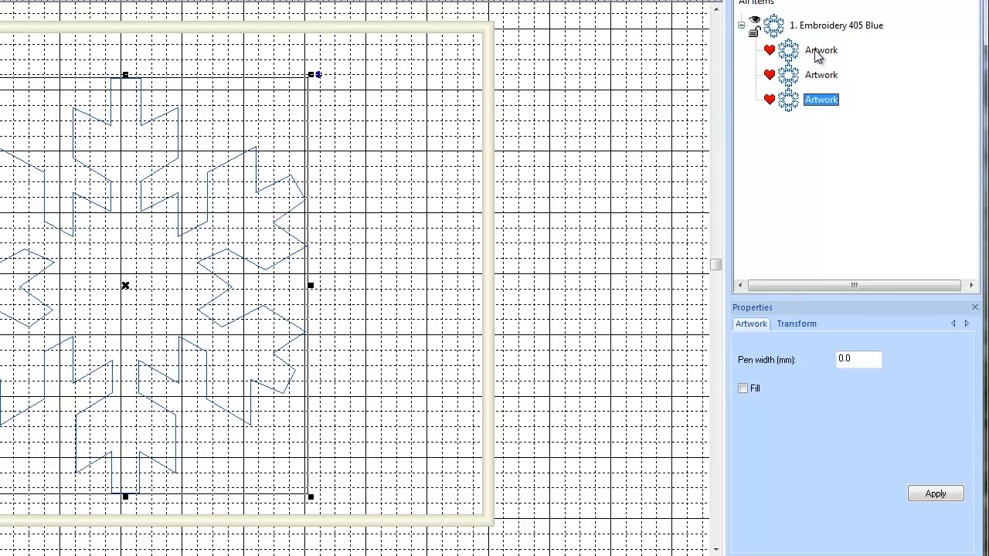
Apply a Loose Fill to the first snowflake artwork in the sequence
left_click(818, 54)
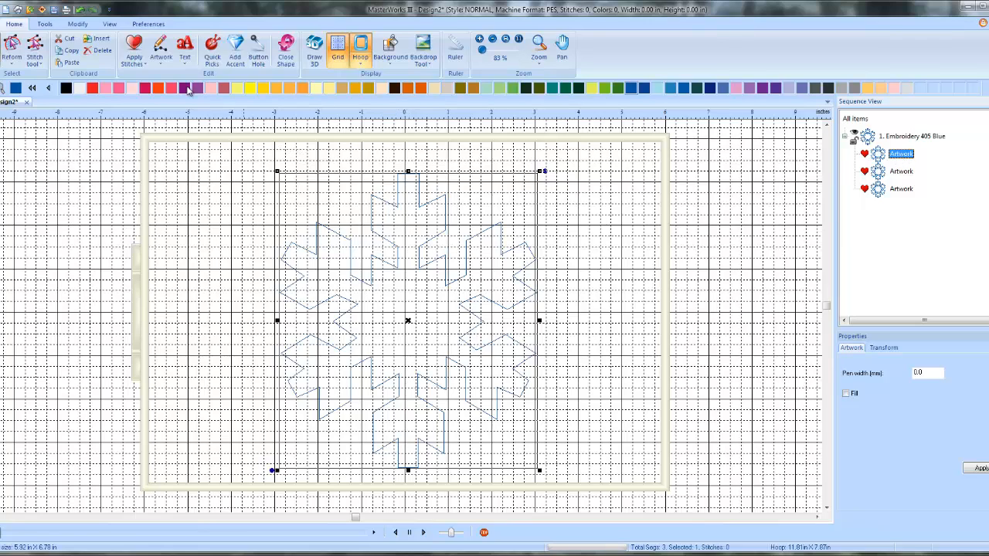
left_click(141, 65)
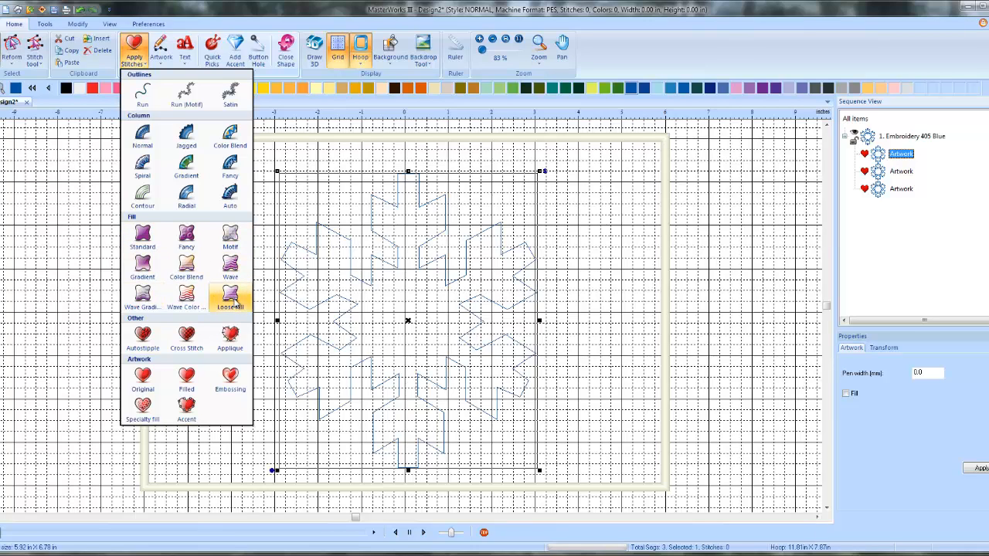
left_click(235, 304)
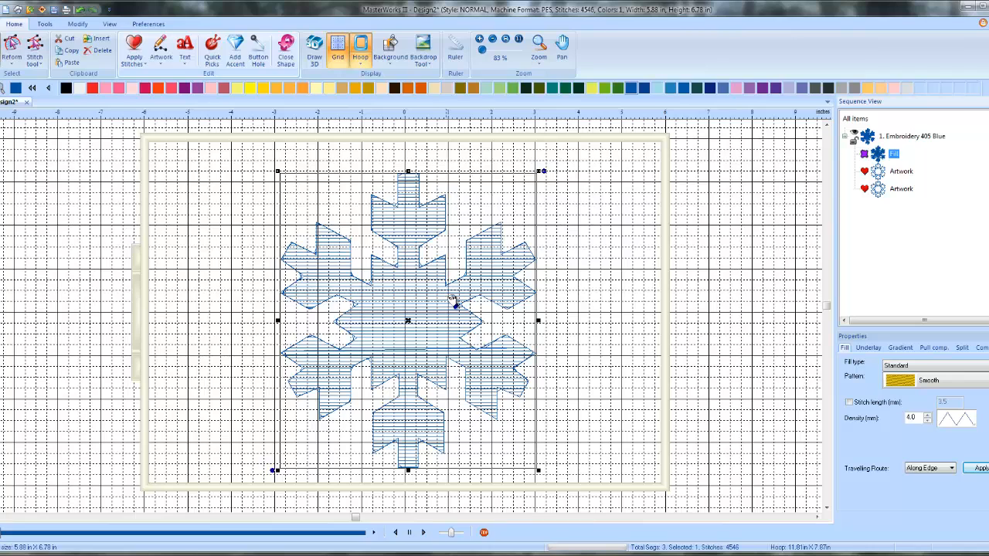
Apply a Loose Fill to the second snowflake artwork in the sequence
left_click(901, 171)
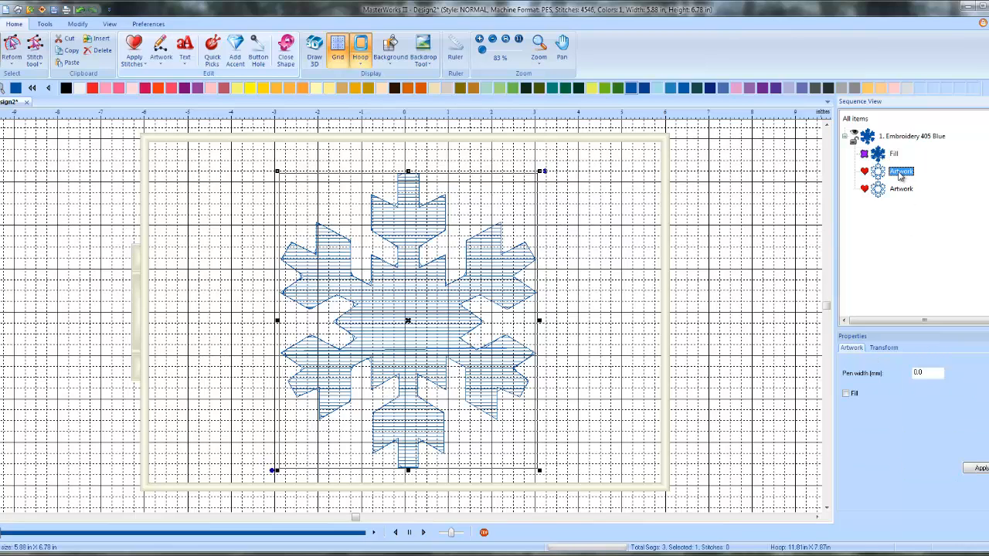
left_click(141, 63)
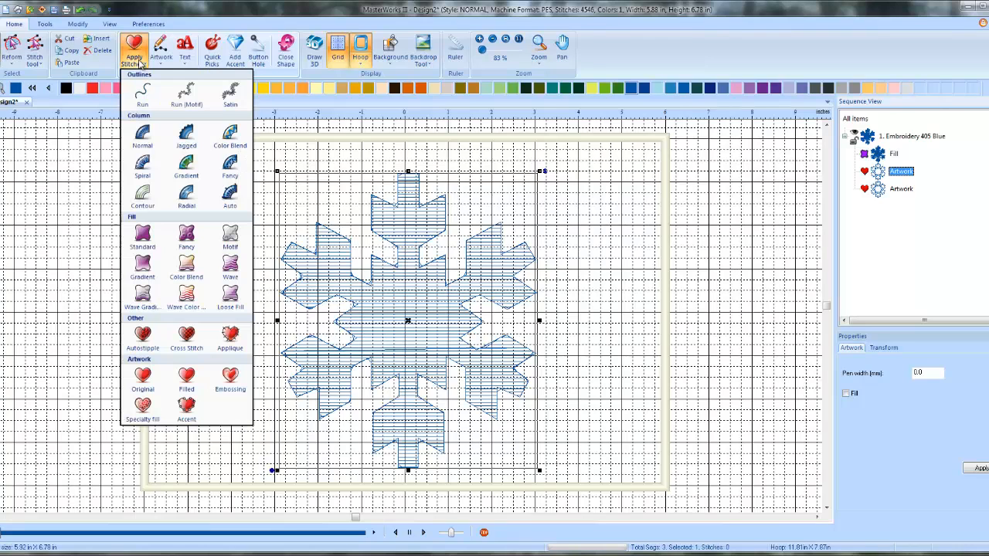
left_click(239, 305)
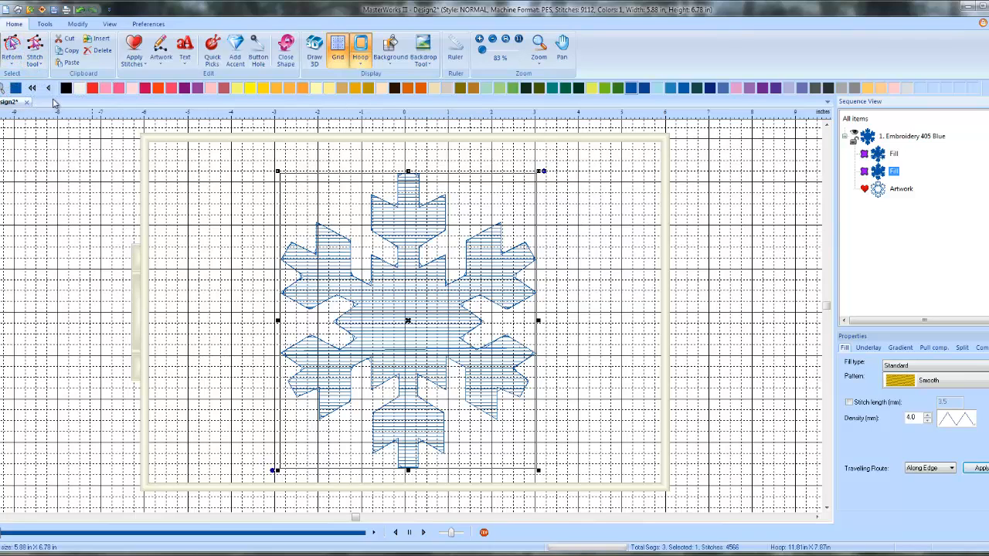
Reform the second fill's inclination line to run vertically between the snowflake's top and bottom tips, and regenerate its stitches
left_click(11, 44)
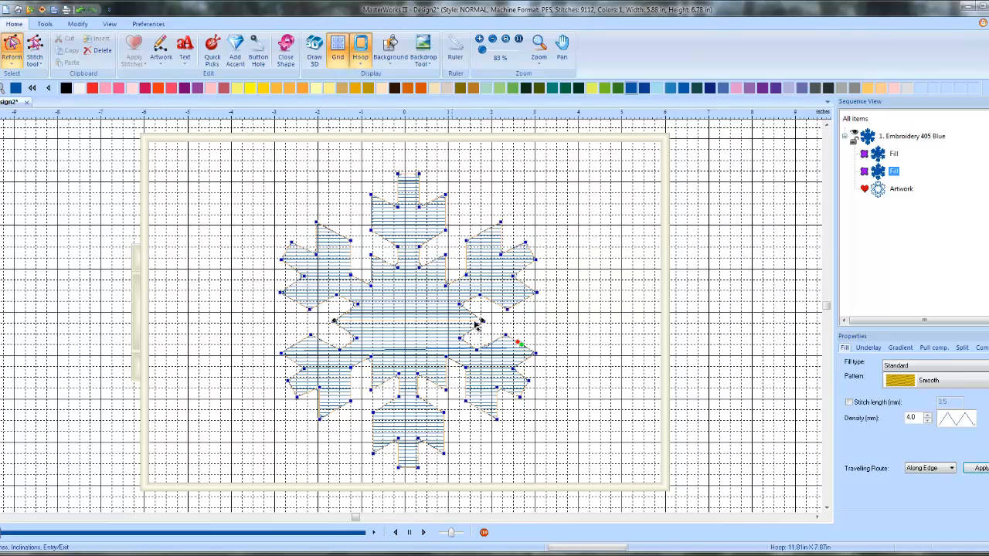
left_click_drag(485, 325, 411, 179)
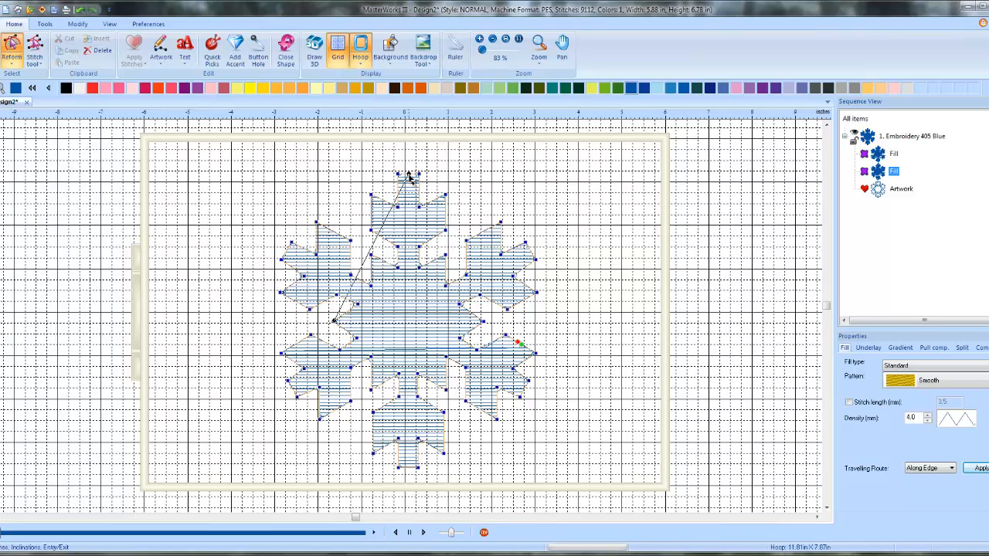
left_click_drag(334, 321, 409, 468)
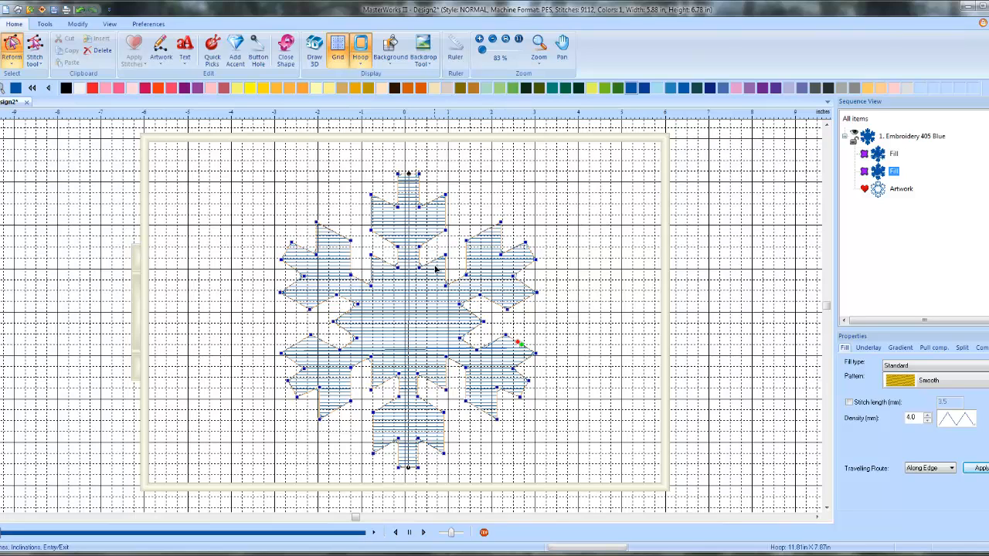
left_click(206, 214)
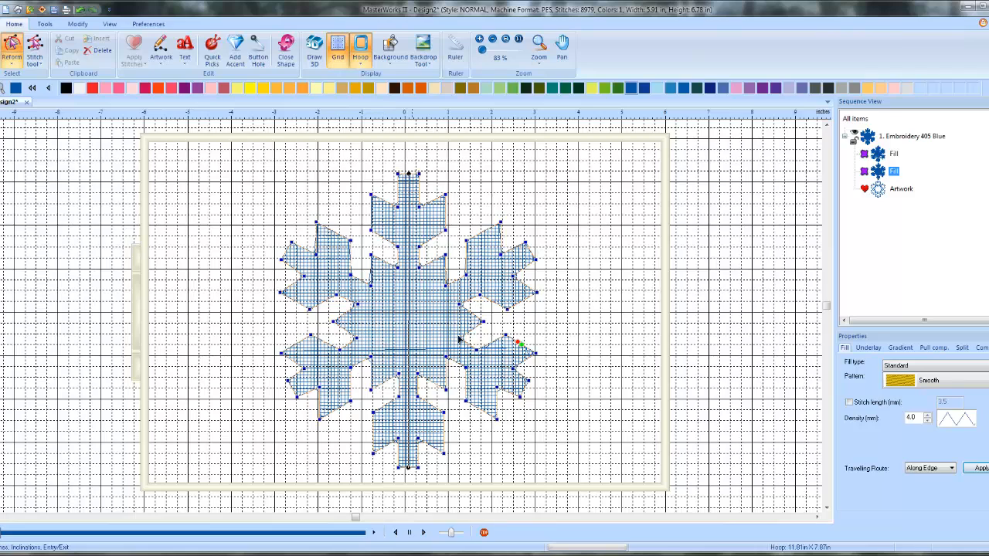
Apply a Satin outline to the remaining snowflake artwork and deselect it
left_click(898, 190)
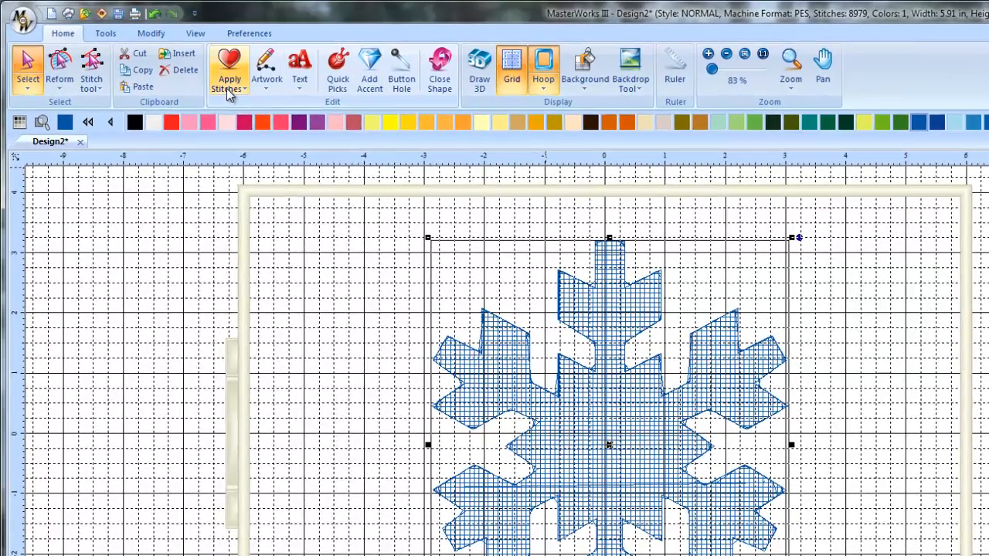
left_click(132, 63)
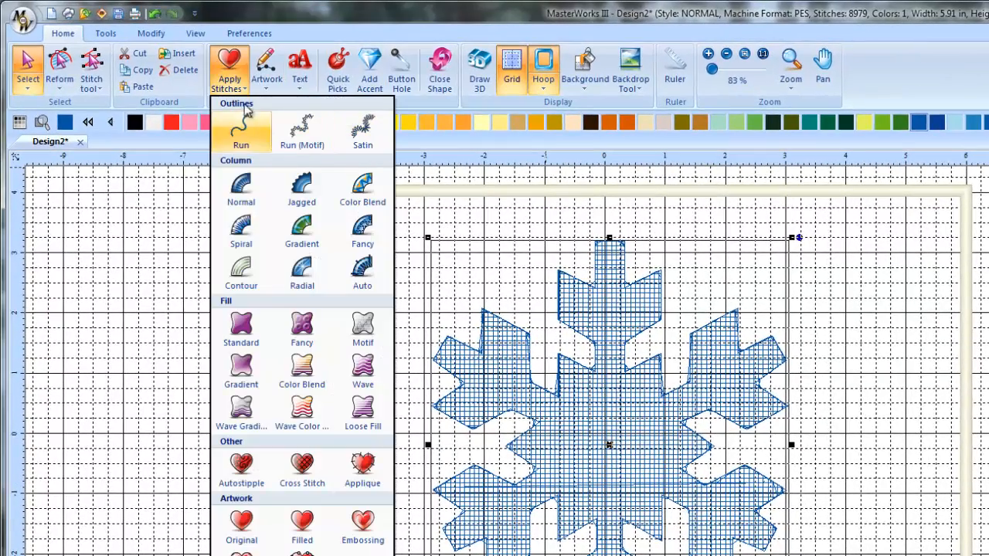
left_click(362, 139)
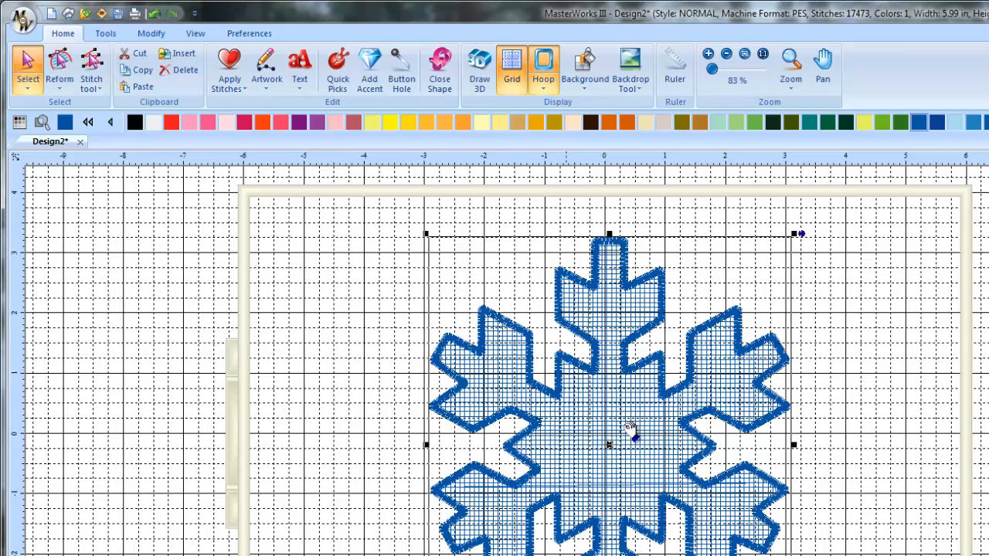
left_click(843, 412)
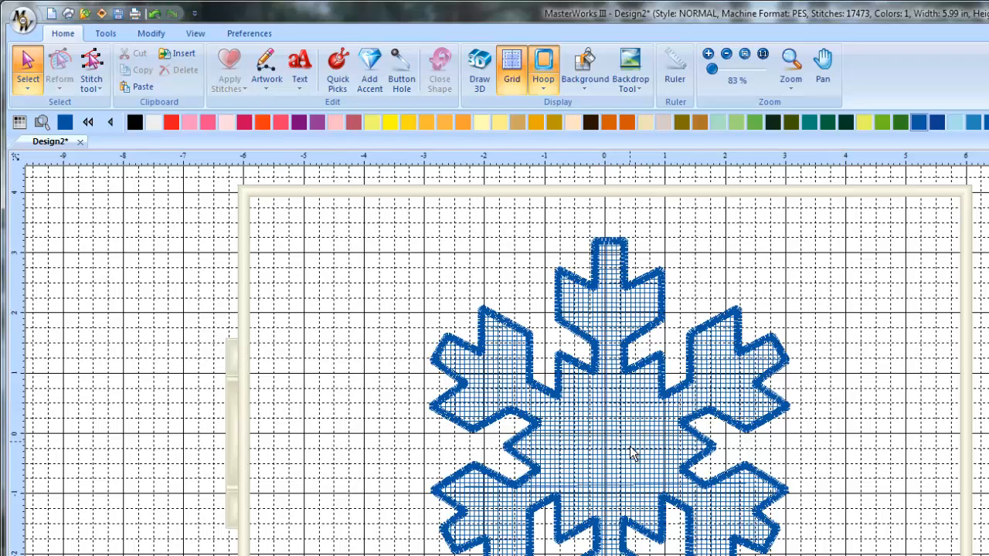
Save the design as snowflake in Baby Lock (BLF) format in the Working File folder
left_click(23, 23)
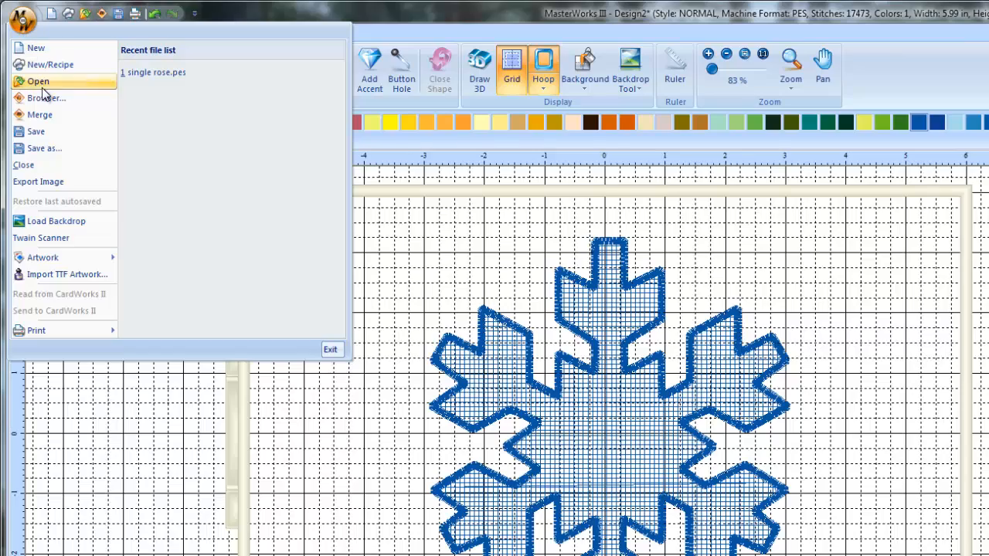
left_click(61, 150)
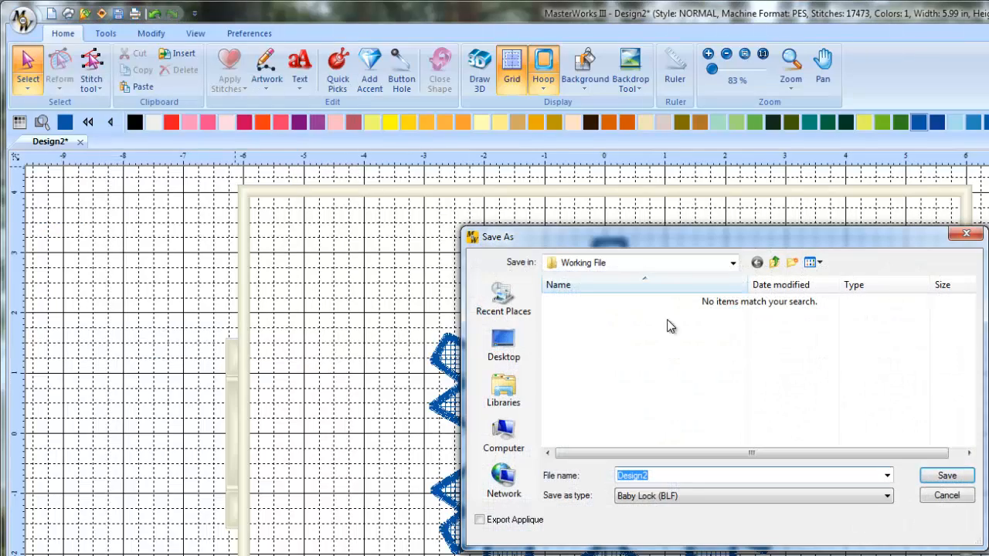
type("snowflake")
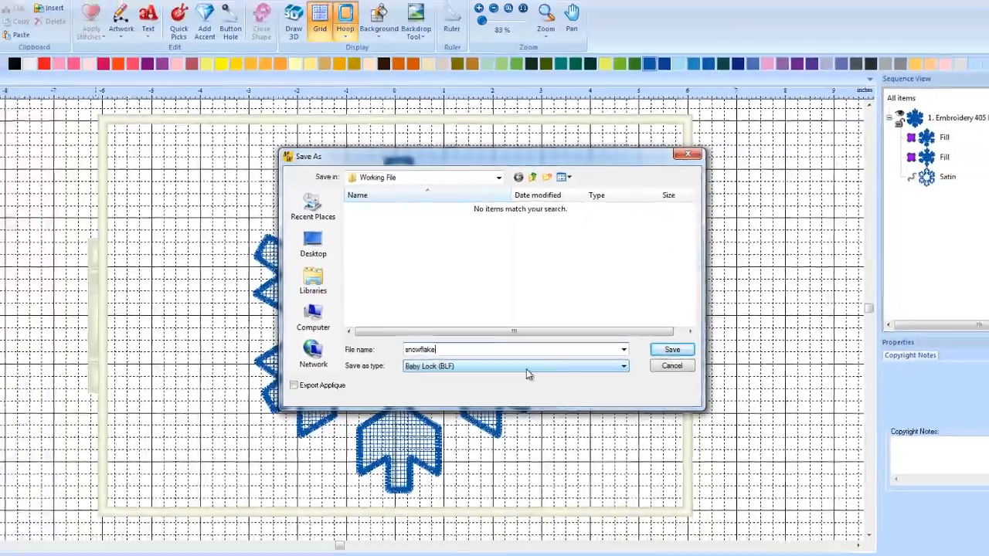
left_click(672, 349)
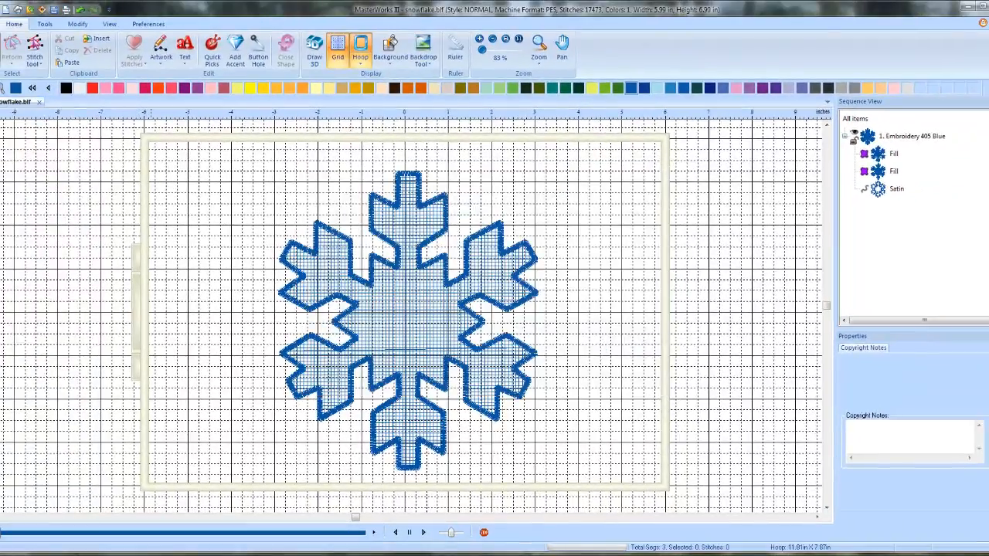
Save a copy of the snowflake design in Baby Lock/Brother/Bernina (PES v9) format in the Working File folder
left_click(1, 11)
left_click(15, 103)
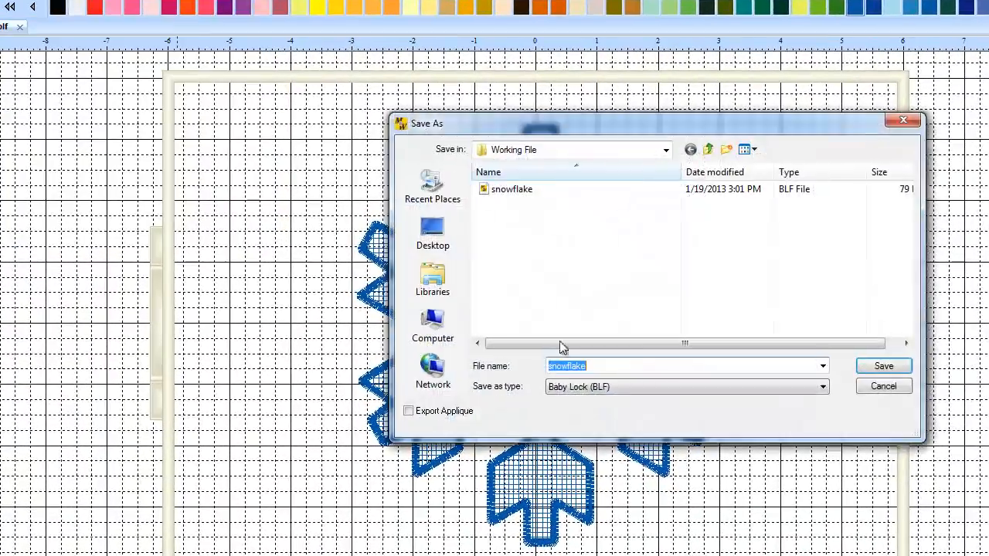
left_click(642, 387)
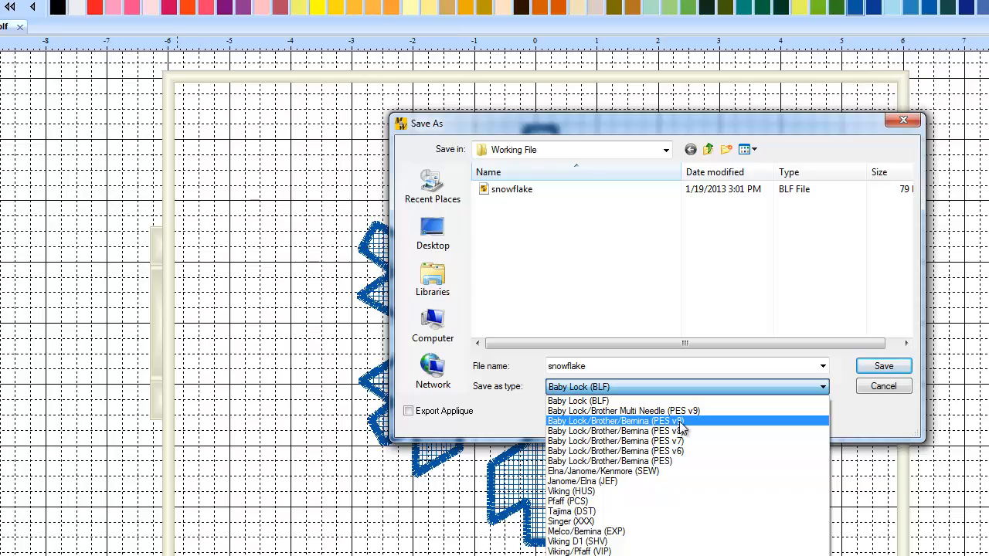
left_click(678, 421)
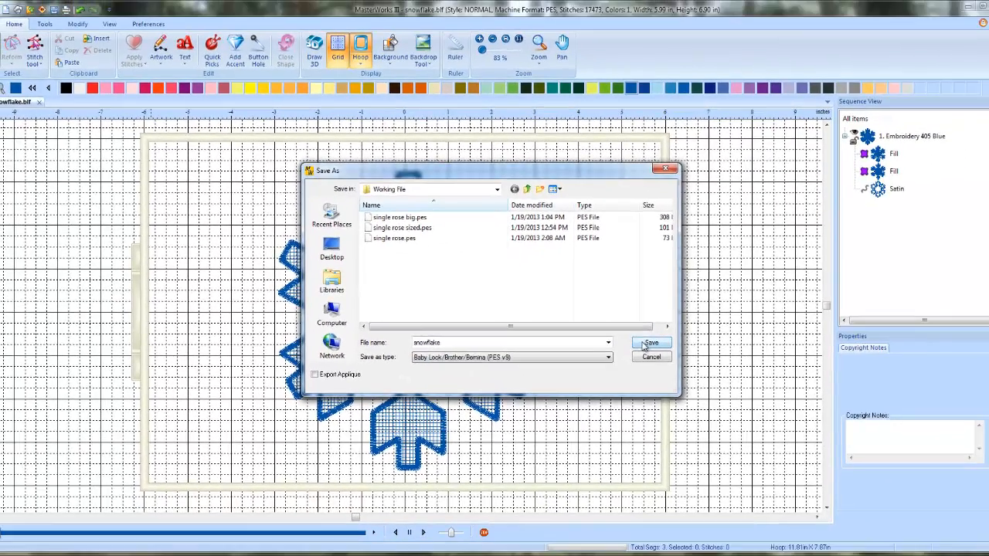
left_click(648, 343)
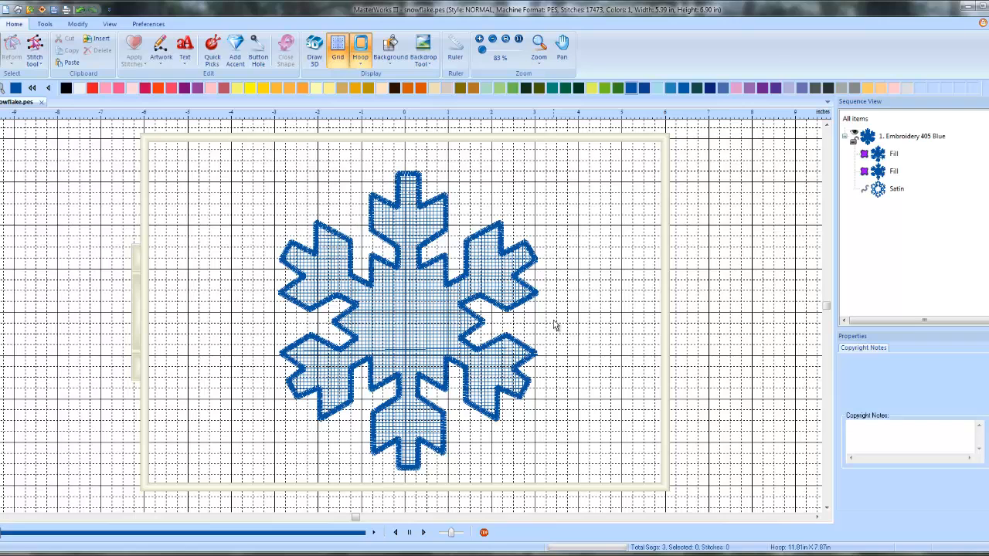
Check where the Working File folder sits in the drive hierarchy of the save location, and leave without saving
left_click(1, 11)
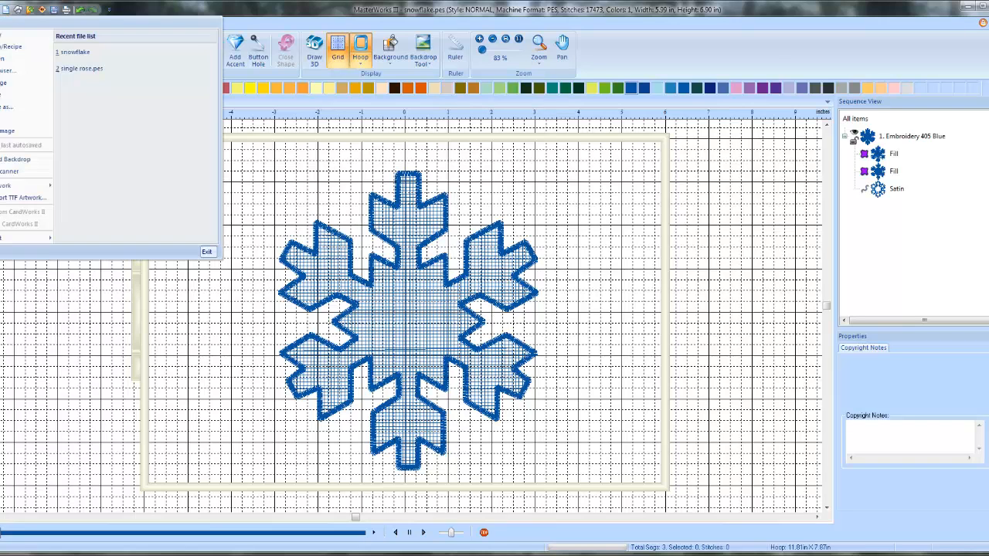
left_click(5, 112)
left_click(497, 189)
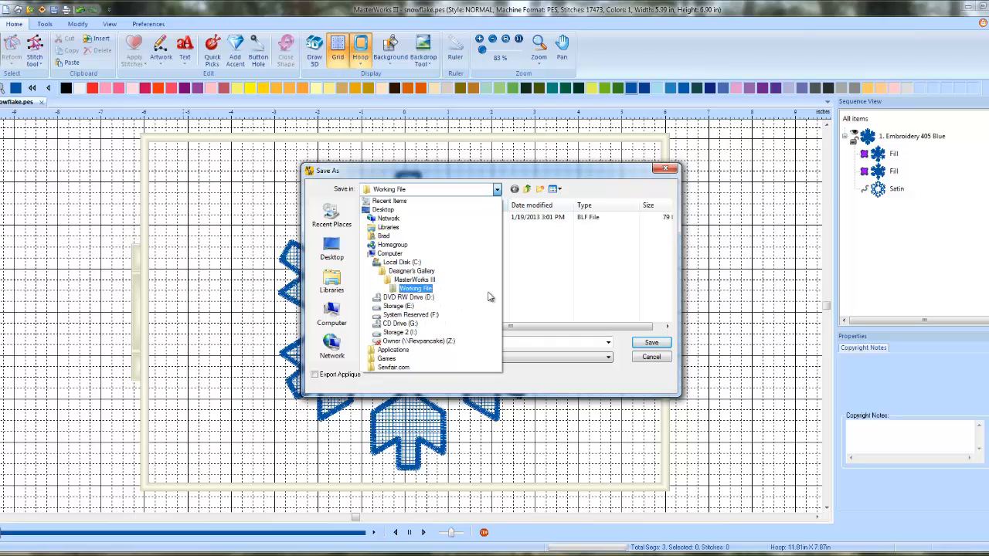
left_click(416, 288)
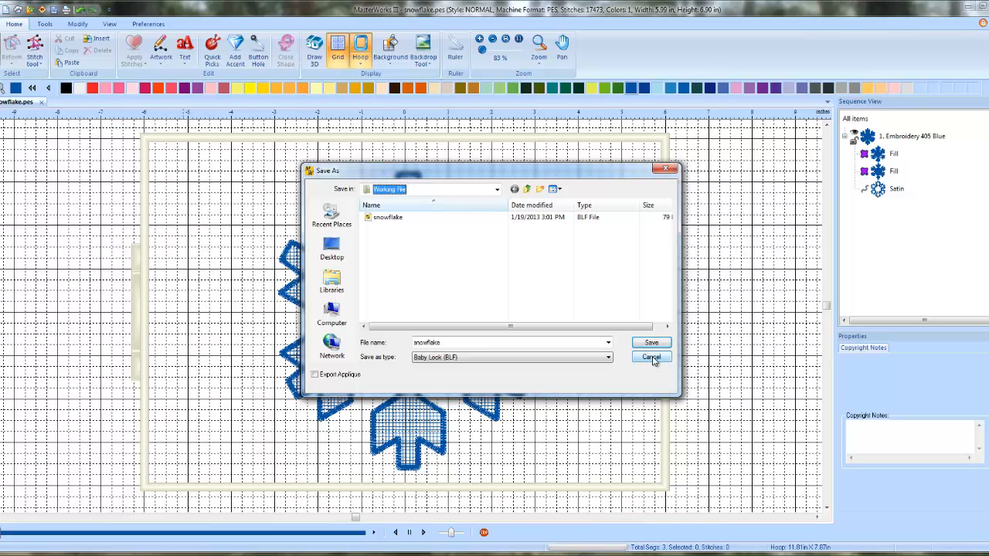
left_click(653, 358)
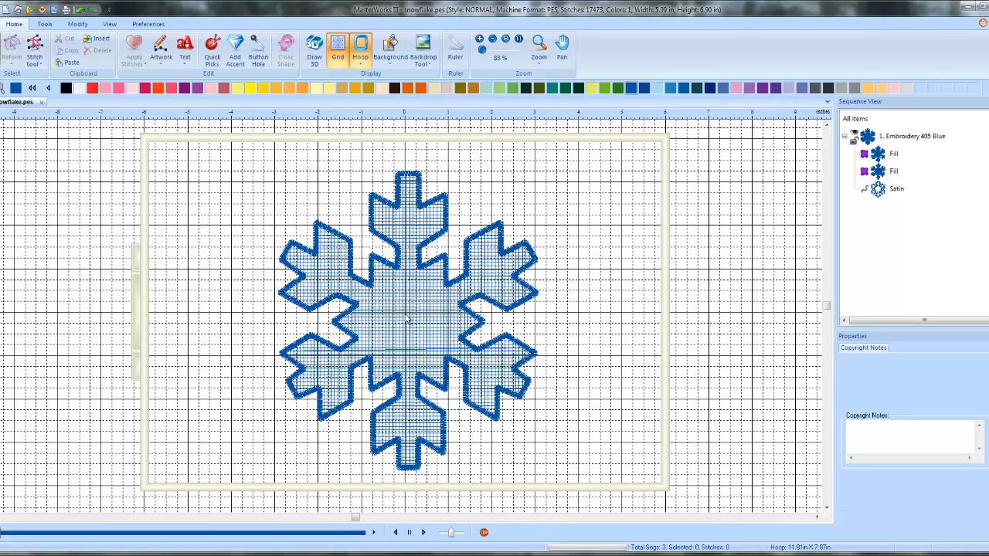
Add a normal text object reading M in the Rush font near the middle of the snowflake
left_click(164, 54)
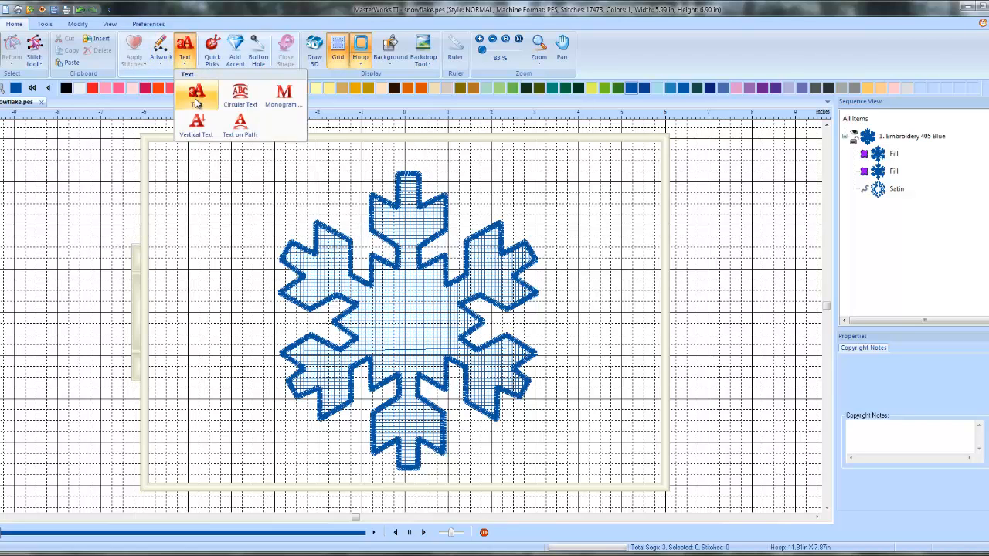
left_click(198, 103)
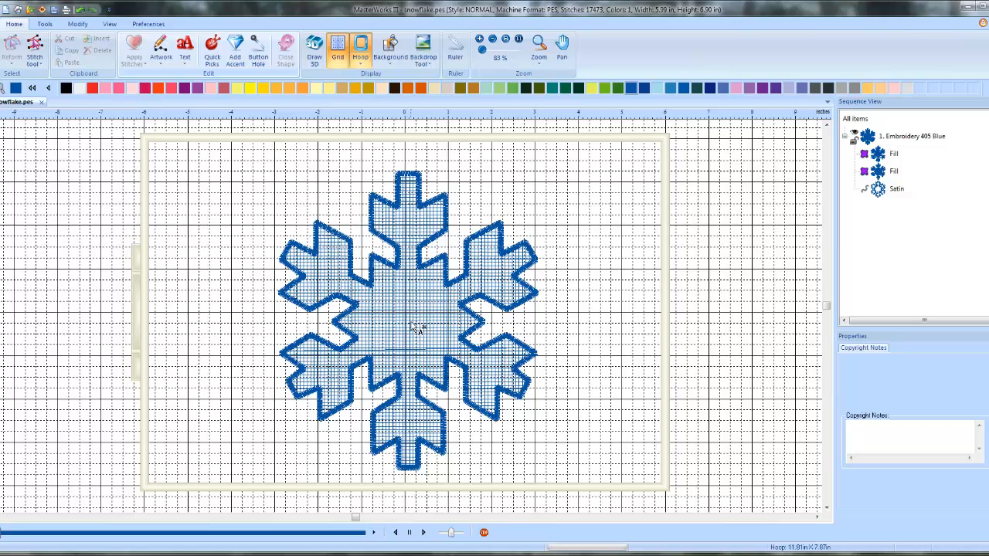
left_click(185, 54)
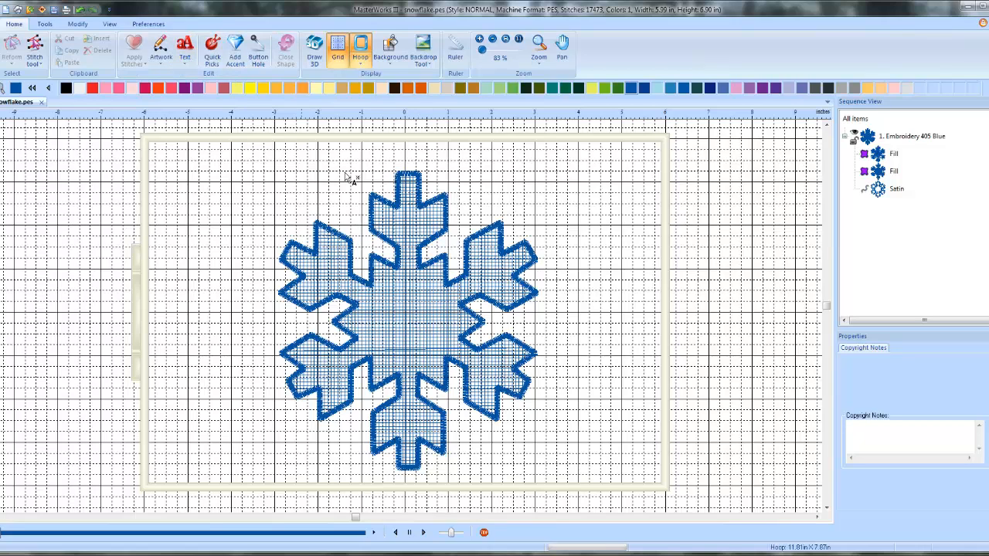
left_click(412, 320)
left_click_drag(871, 366, 825, 367)
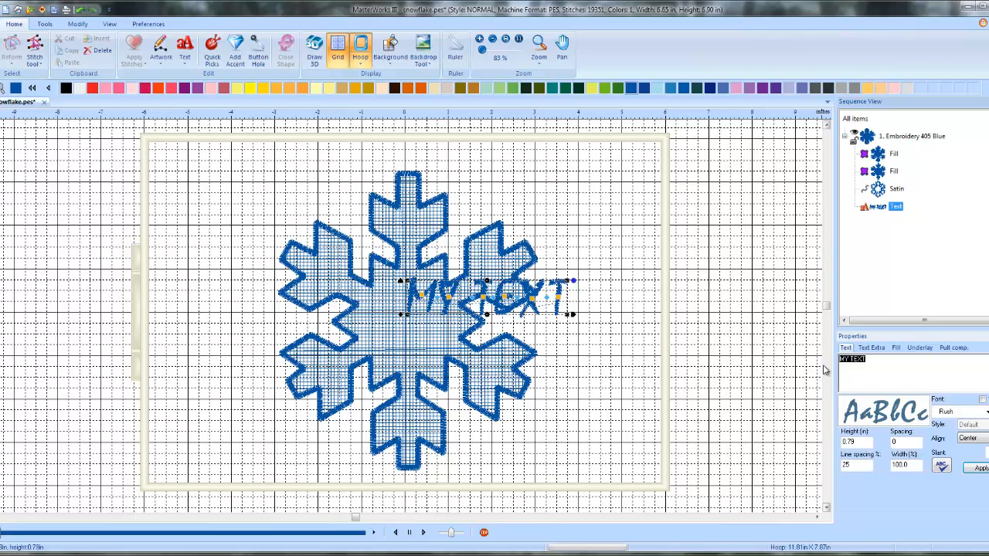
type("M")
left_click(980, 468)
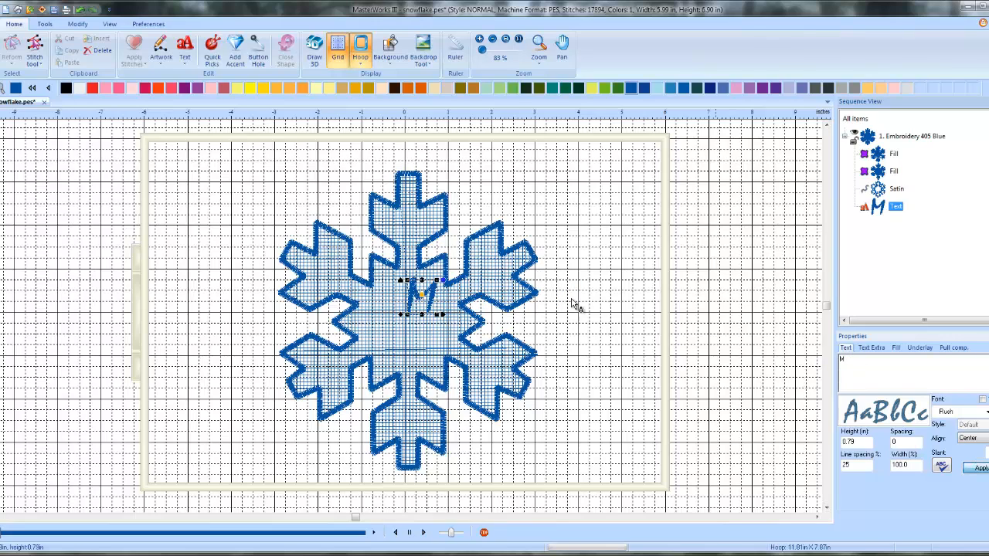
Enlarge the letter M to about 1.18 by 1.43 in and centre it on the snowflake
left_click_drag(421, 296, 411, 325)
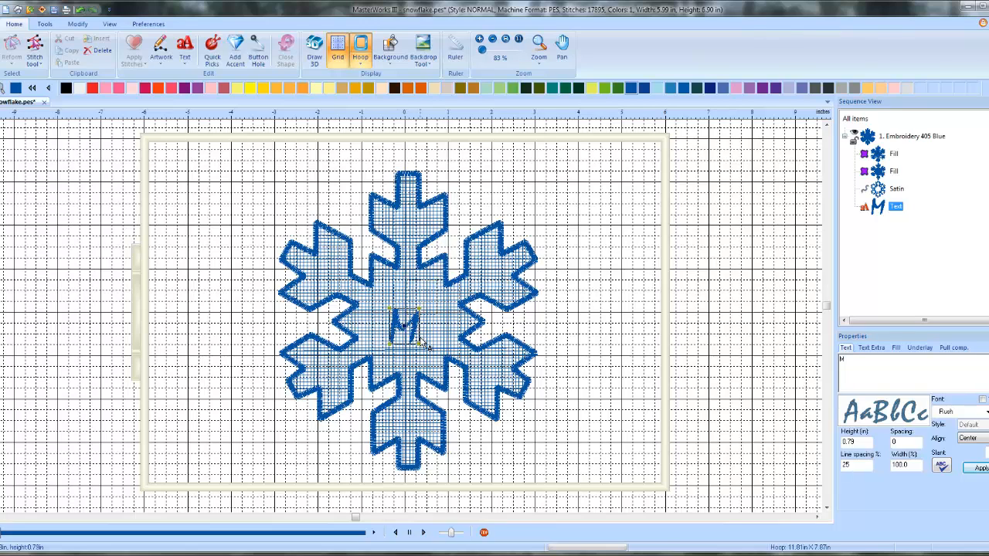
mouse_move(420, 344)
left_mouse_down()
mouse_move(440, 363)
mouse_move(429, 357)
left_mouse_up()
left_click_drag(405, 324, 407, 319)
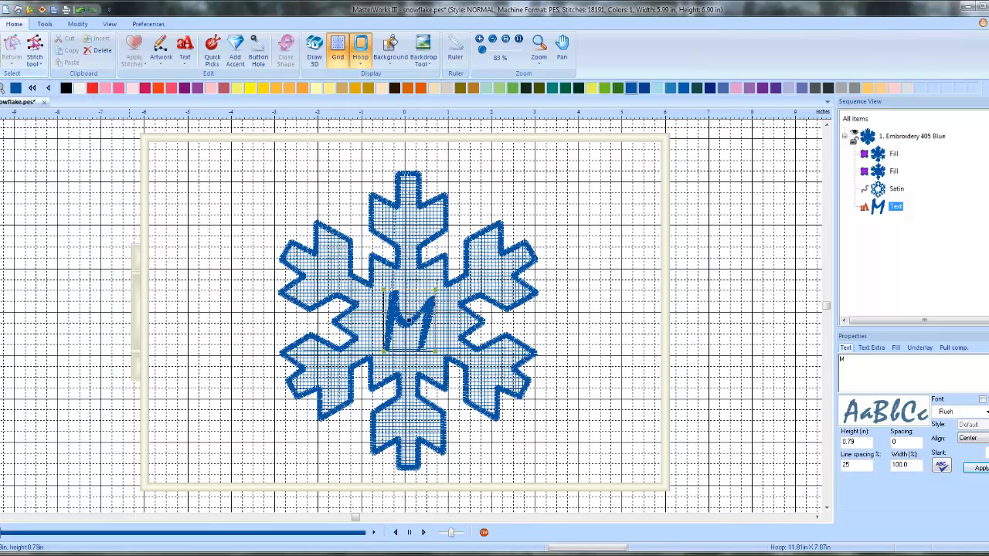
left_click(205, 223)
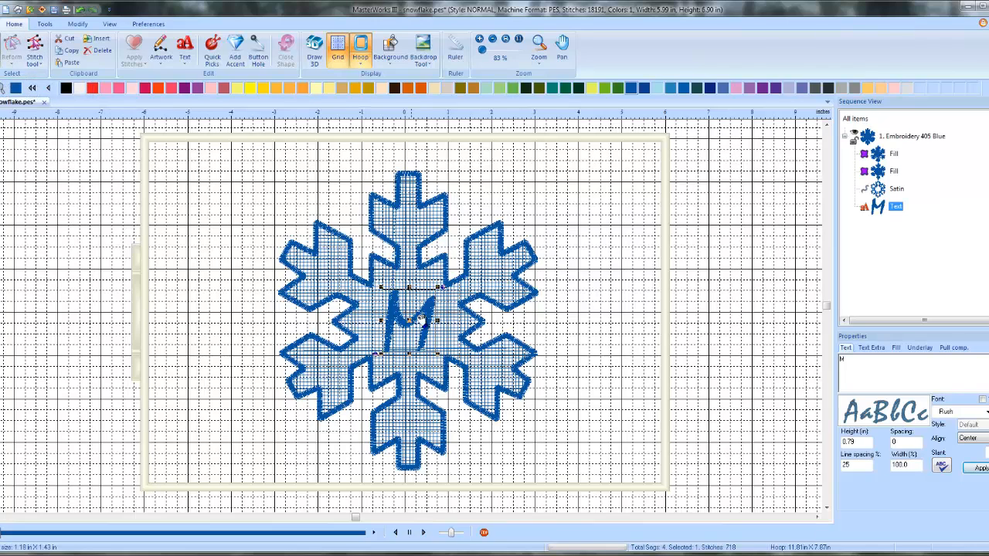